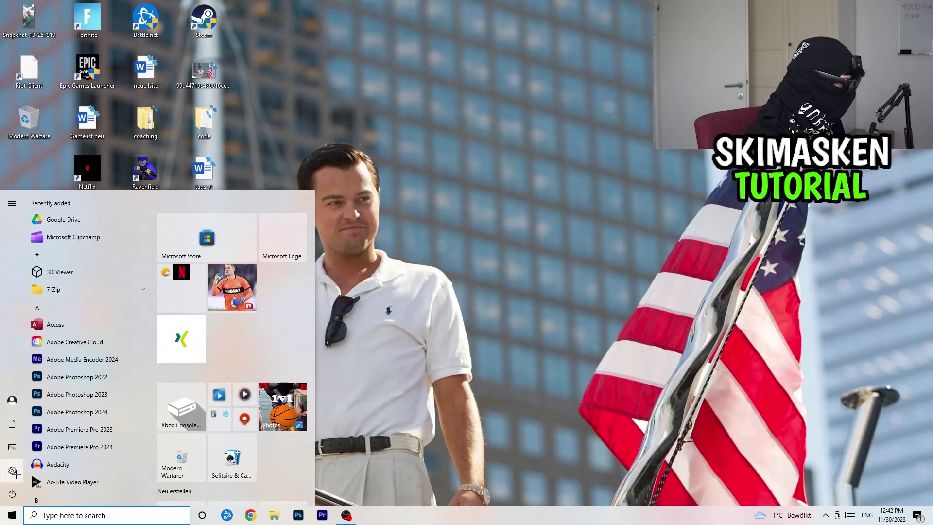
Open the Windows Gaming settings and review the Game Bar, Captures and Game Mode pages.
{"action": "left_click", "coordinate": [12, 470]}
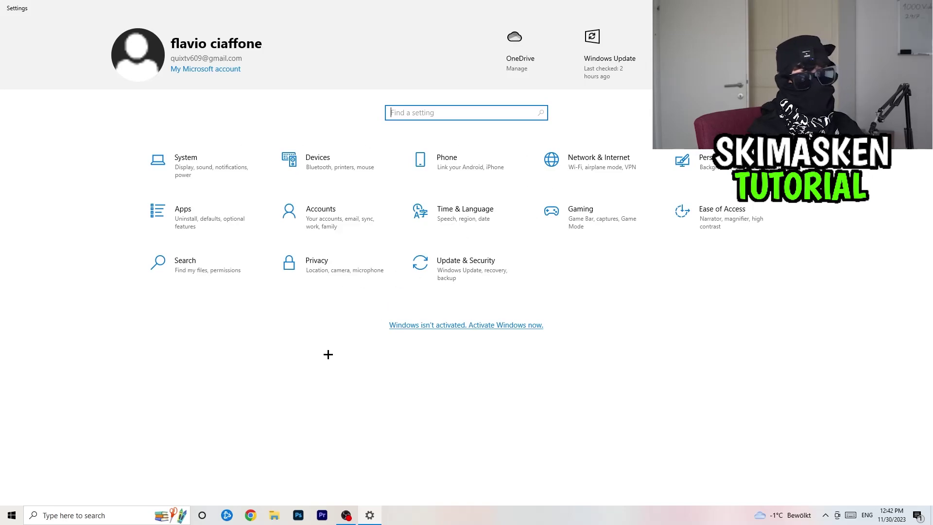
{"action": "left_click", "coordinate": [622, 209]}
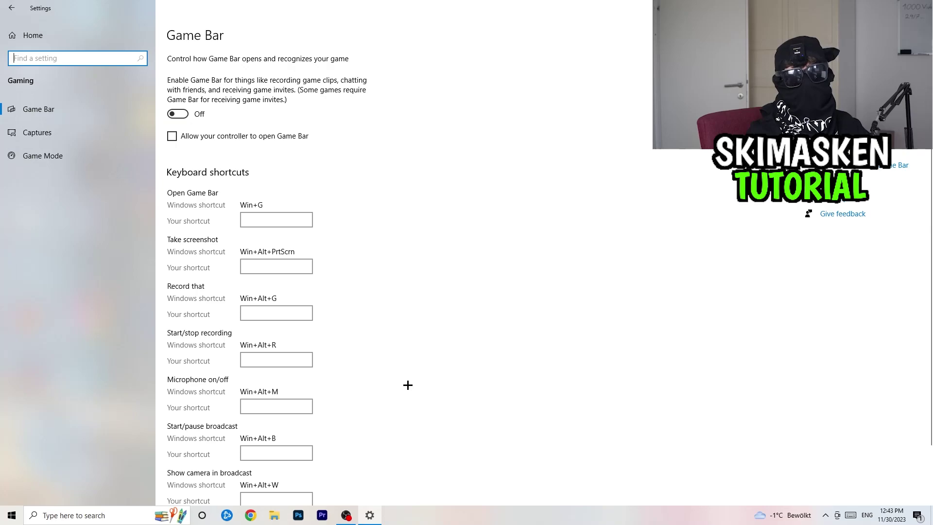
{"action": "left_click", "coordinate": [62, 129]}
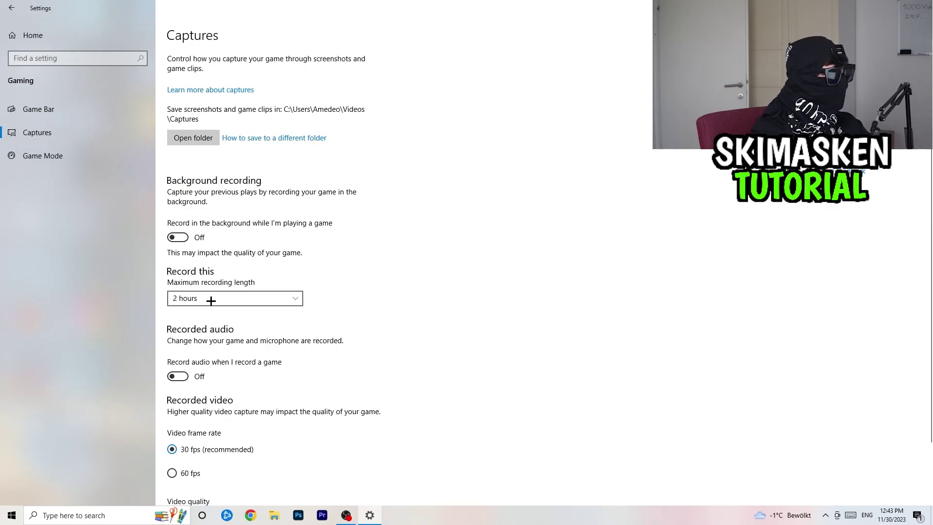
{"action": "scroll", "coordinate": [235, 177], "scroll_direction": "down", "scroll_amount": 2}
{"action": "scroll", "coordinate": [241, 170], "scroll_direction": "up", "scroll_amount": 2}
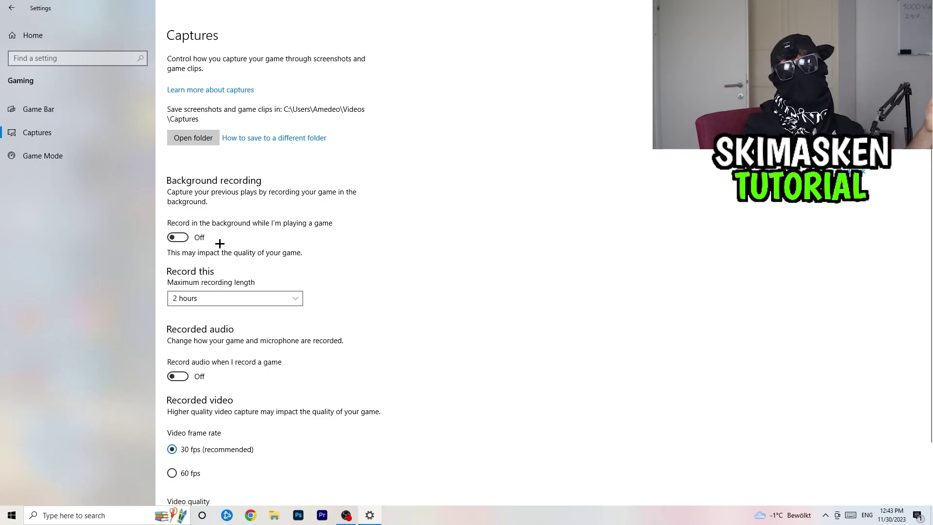
{"action": "scroll", "coordinate": [233, 281], "scroll_direction": "down", "scroll_amount": 3}
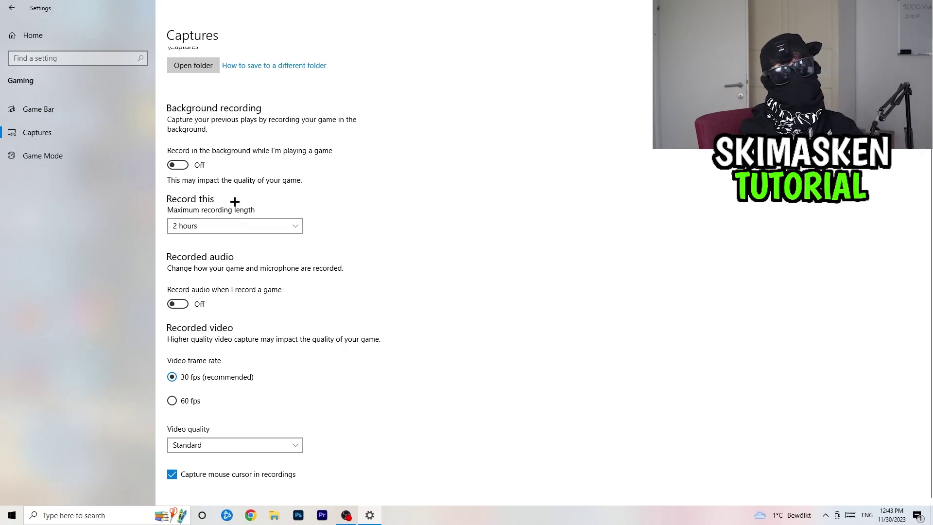
{"action": "left_click", "coordinate": [98, 157]}
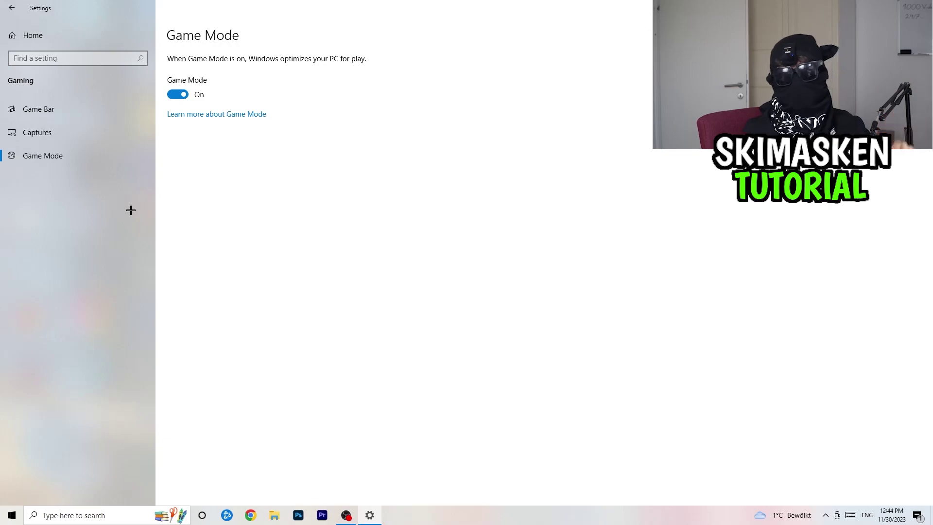
Open the System display settings and check the scaling and display resolution options.
{"action": "left_click", "coordinate": [12, 7]}
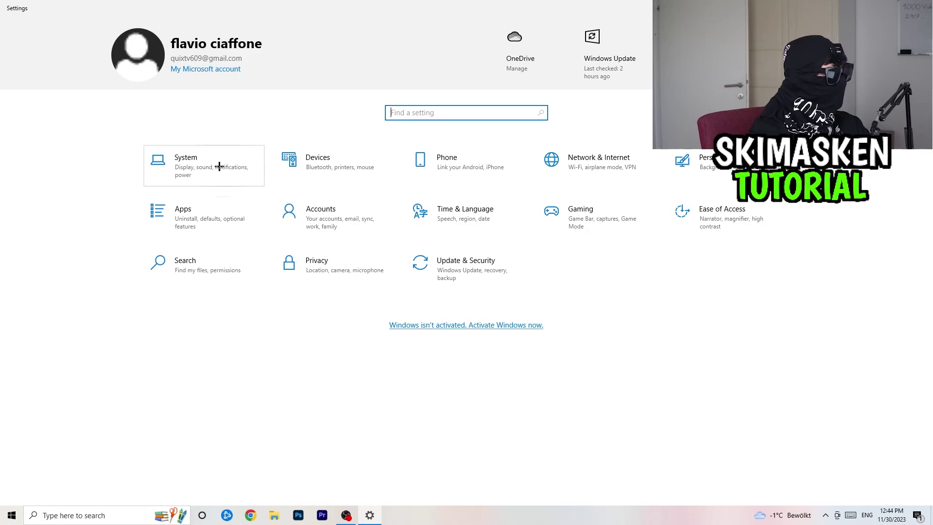
{"action": "left_click", "coordinate": [225, 183]}
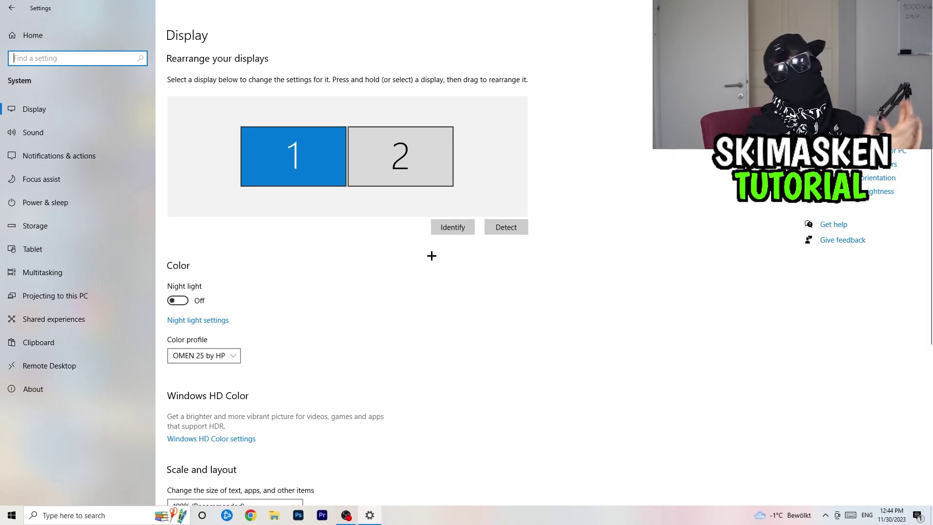
{"action": "scroll", "coordinate": [313, 256], "scroll_direction": "down", "scroll_amount": 5}
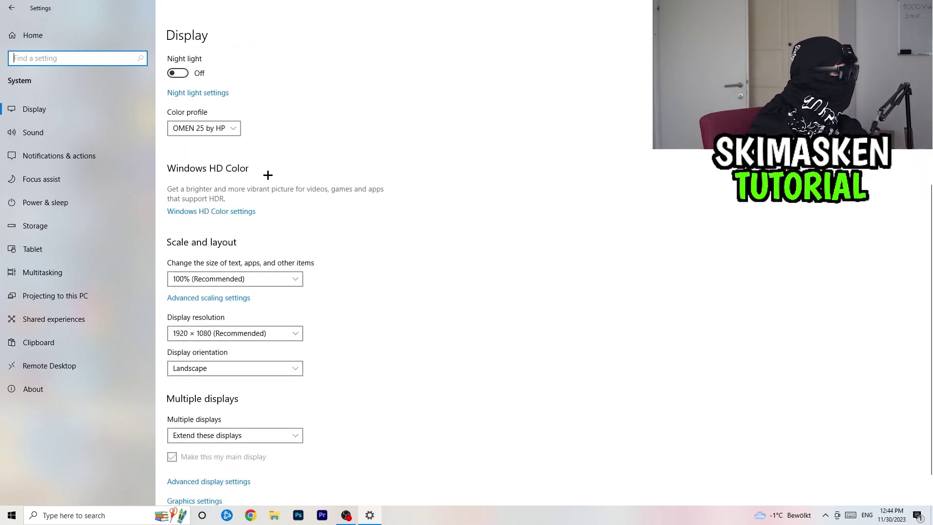
{"action": "scroll", "coordinate": [267, 204], "scroll_direction": "down", "scroll_amount": 1}
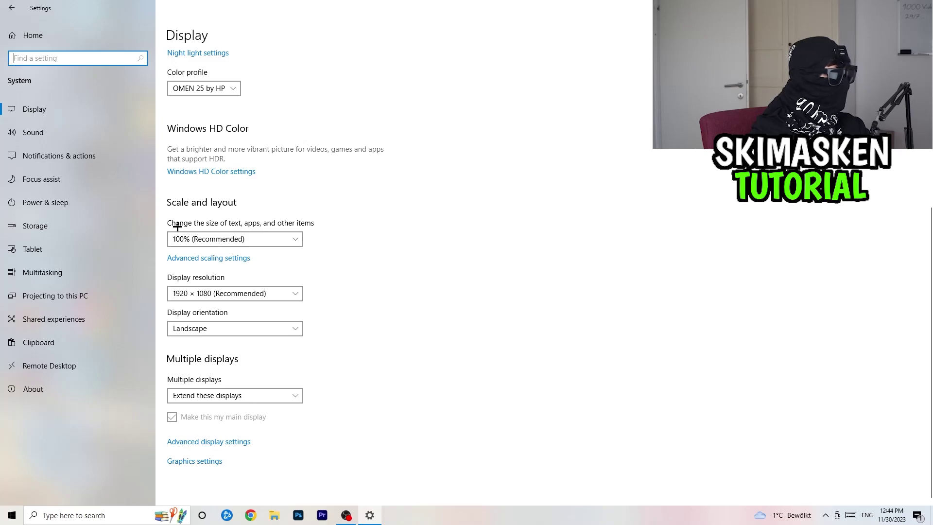
{"action": "left_click", "coordinate": [233, 239]}
{"action": "left_click", "coordinate": [537, 299]}
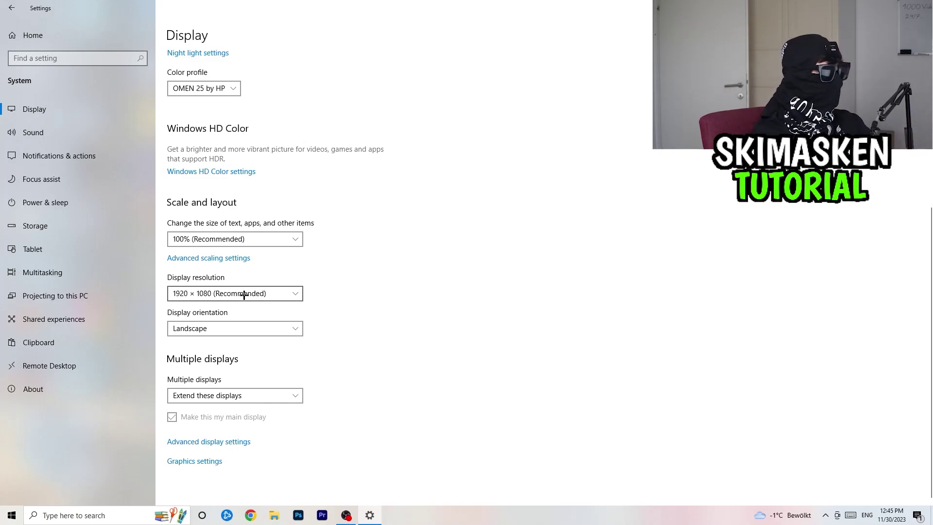
Review the available power plans, including the additional plans, in the Power Options reached from Power & sleep, and close them.
{"action": "left_click", "coordinate": [36, 203]}
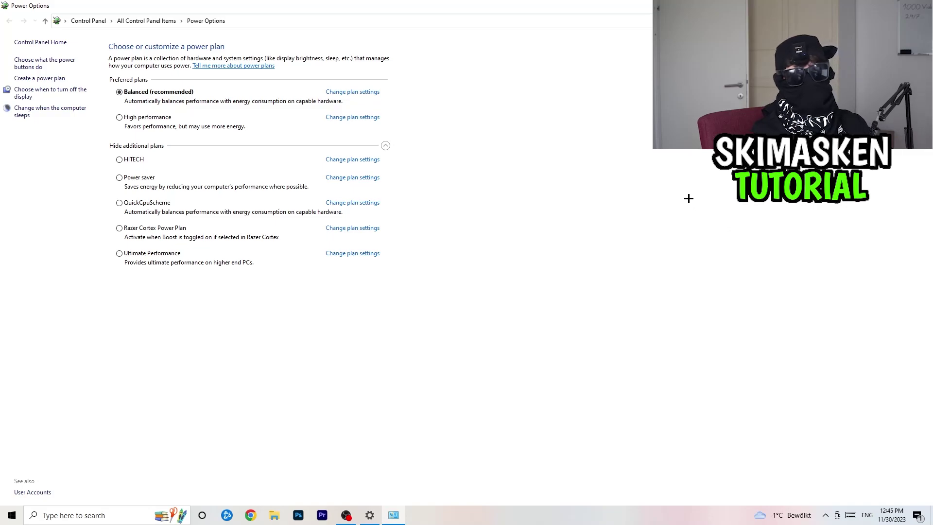
{"action": "left_click", "coordinate": [385, 146]}
{"action": "left_click", "coordinate": [385, 146]}
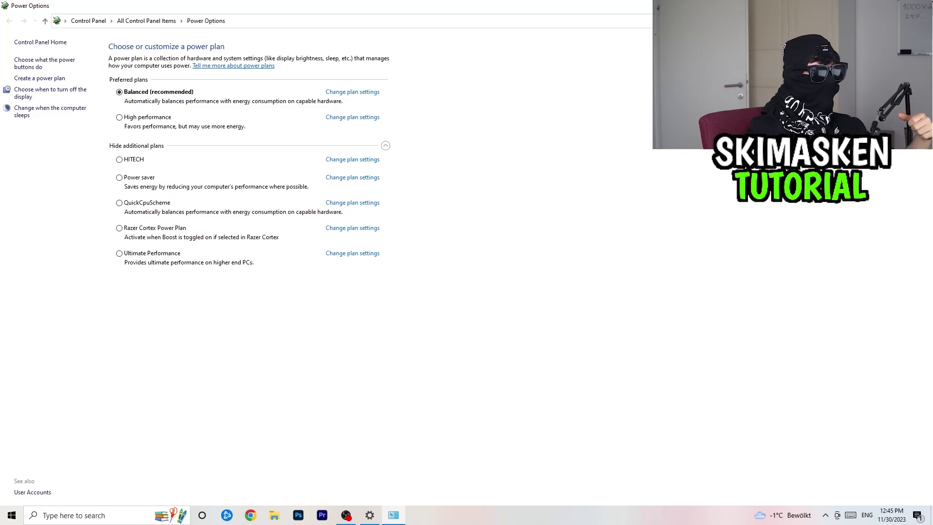
{"action": "key", "text": "alt+F4"}
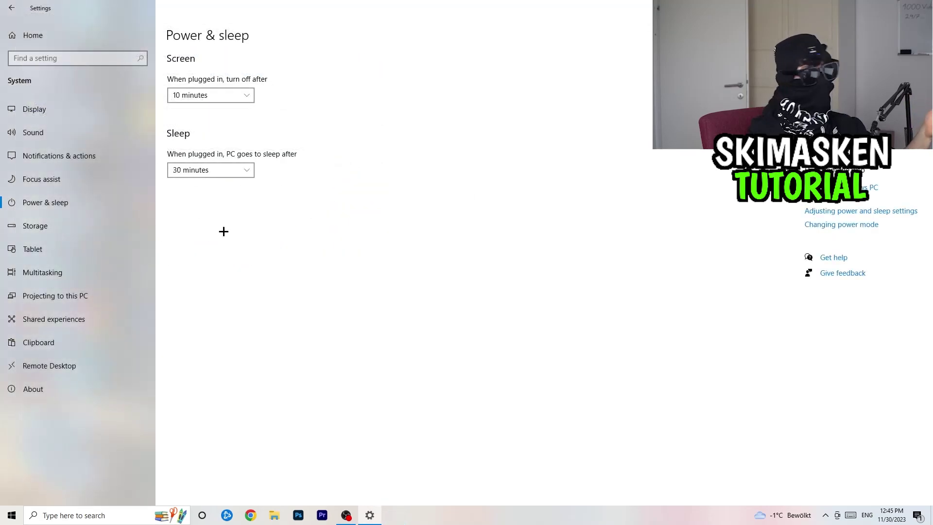
Review the Storage Sense run frequency and recycle bin cleanup options, and close Settings.
{"action": "left_click", "coordinate": [108, 221]}
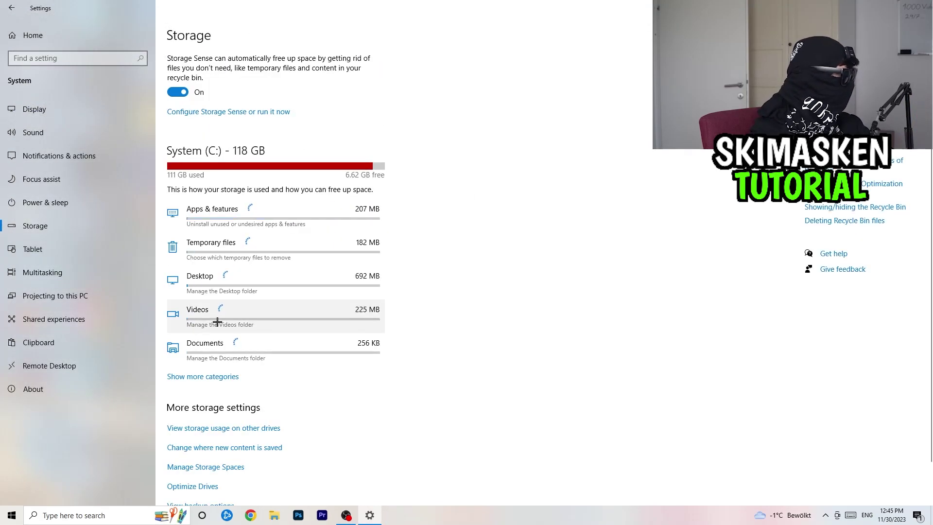
{"action": "left_click", "coordinate": [243, 113]}
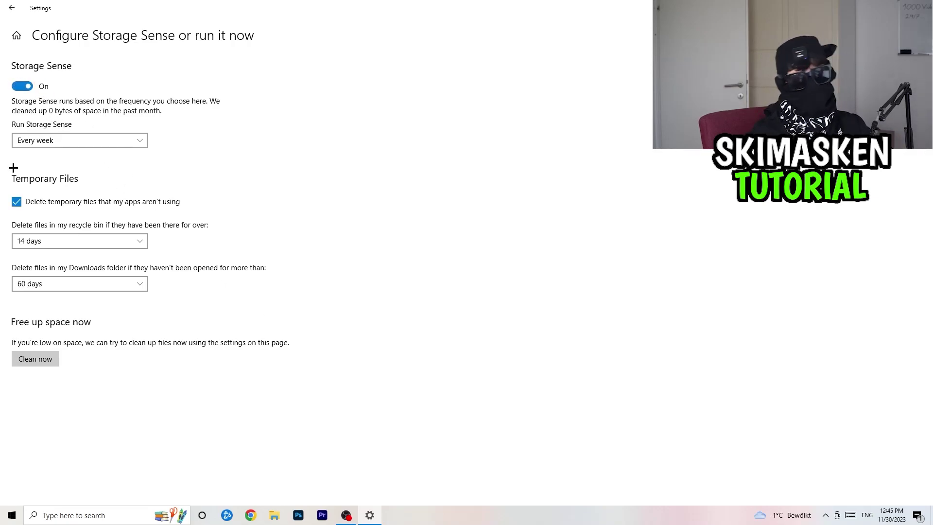
{"action": "left_click", "coordinate": [81, 140]}
{"action": "left_click", "coordinate": [136, 139]}
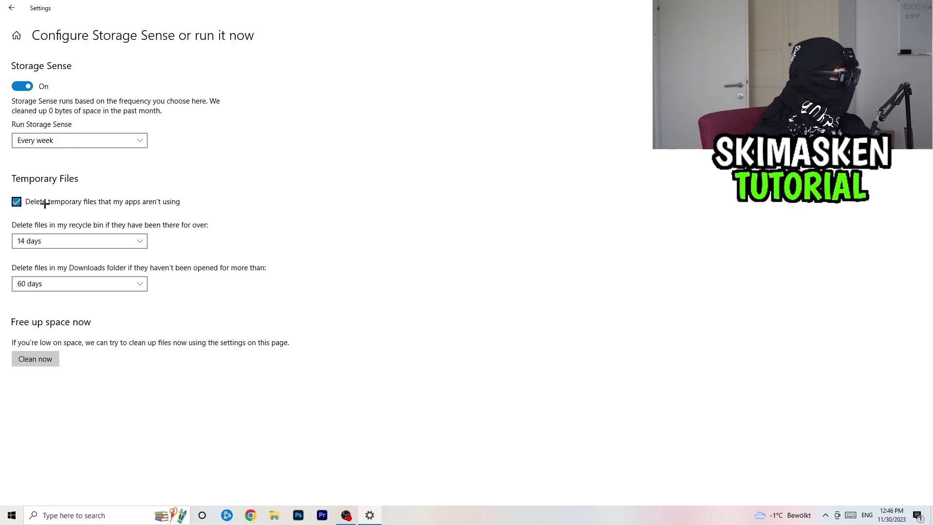
{"action": "left_click", "coordinate": [84, 242]}
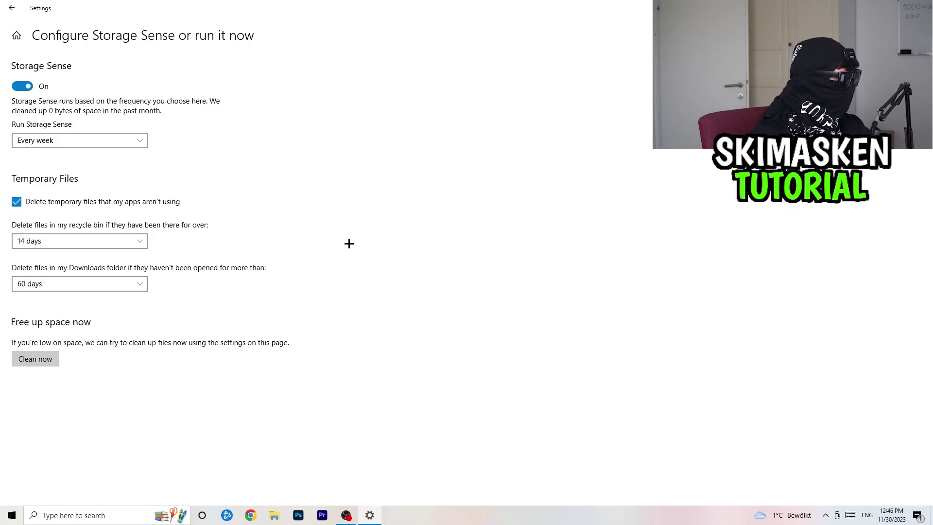
{"action": "left_click", "coordinate": [208, 251]}
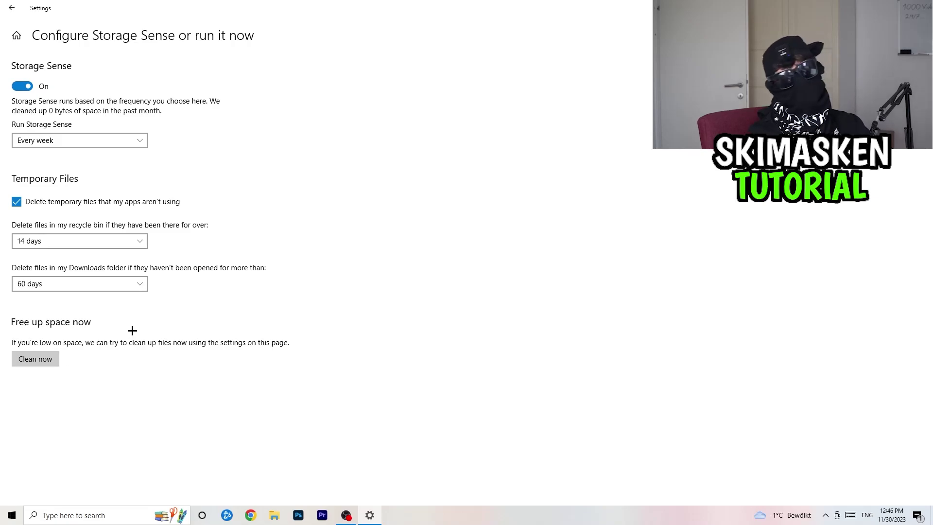
{"action": "left_click", "coordinate": [10, 5]}
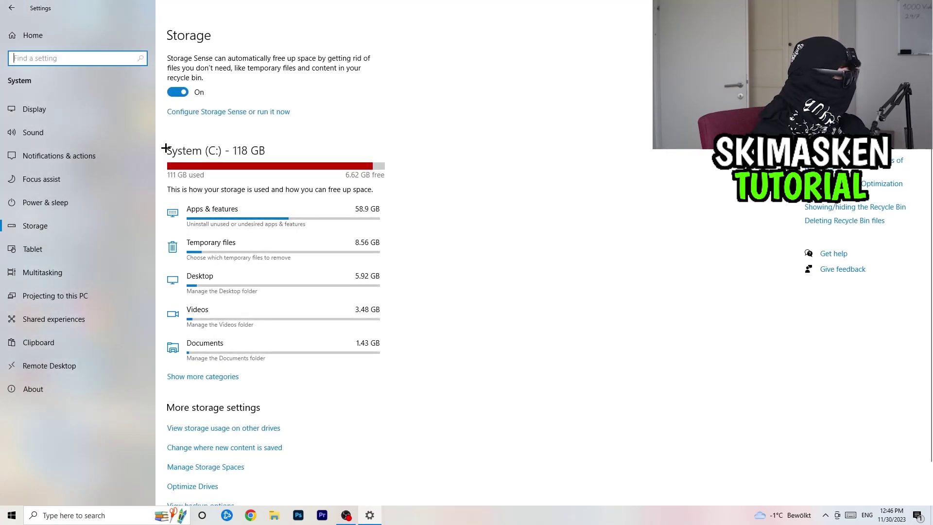
{"action": "left_click", "coordinate": [11, 8]}
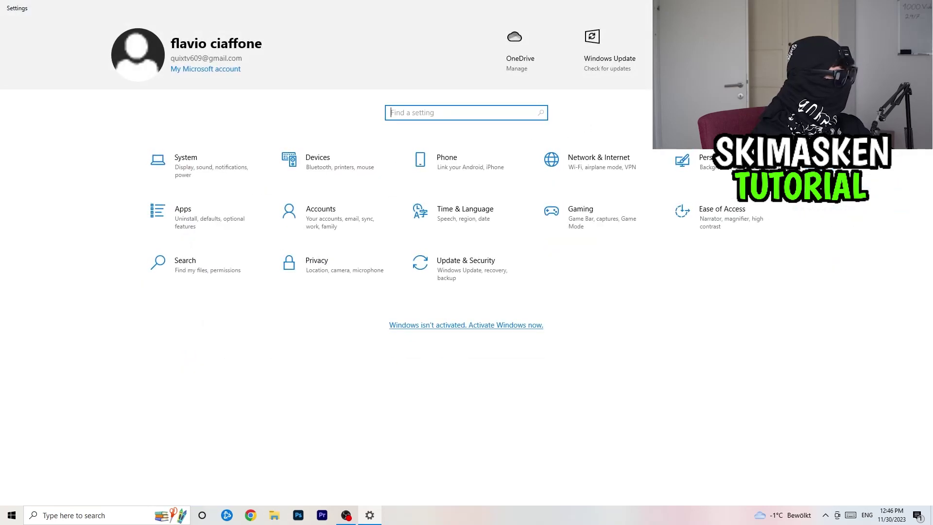
{"action": "key", "text": "alt+F4"}
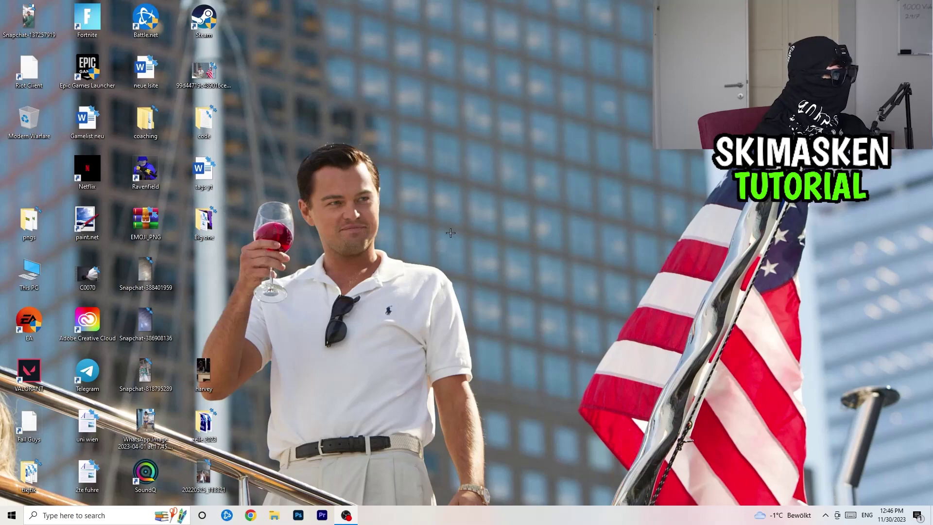
Open NVIDIA Control Panel from the desktop, view the Adjust image settings with preview page, and close it.
{"action": "right_click", "coordinate": [464, 221]}
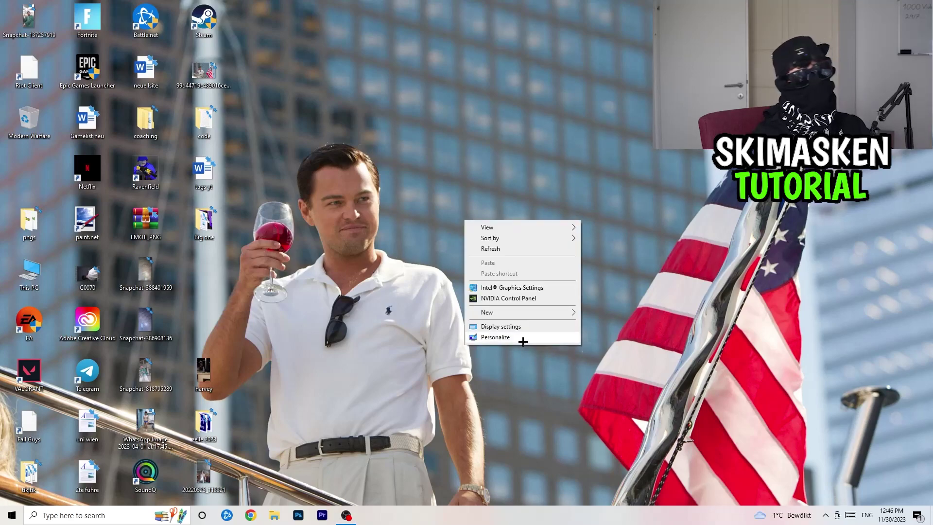
{"action": "left_click", "coordinate": [536, 299]}
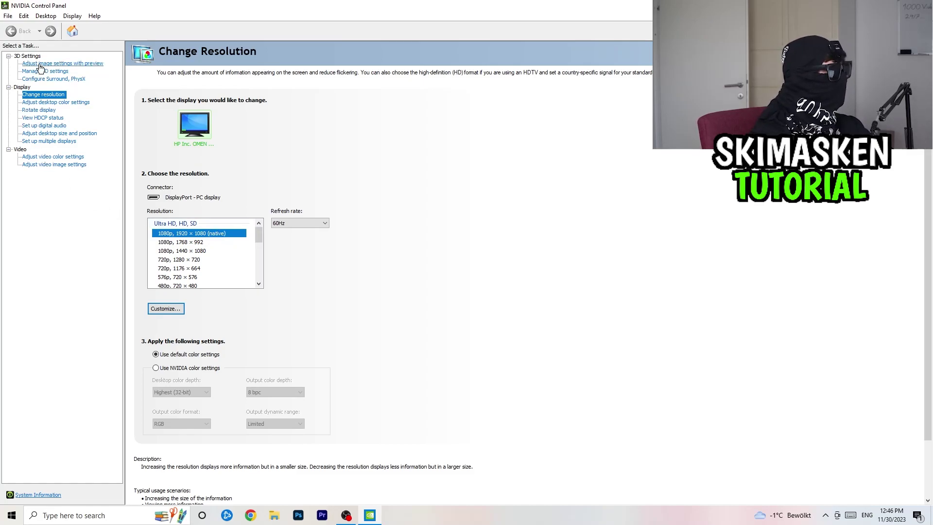
{"action": "left_click", "coordinate": [72, 64]}
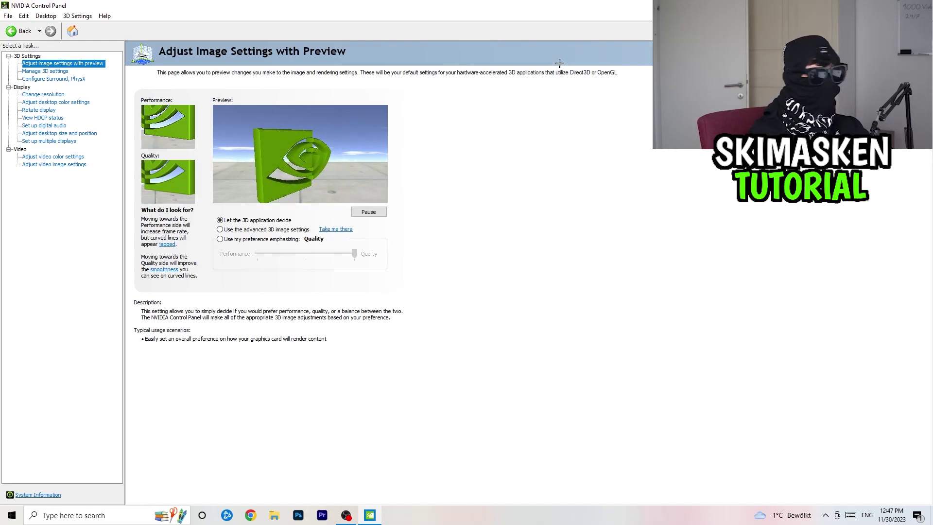
{"action": "key", "text": "alt+F4"}
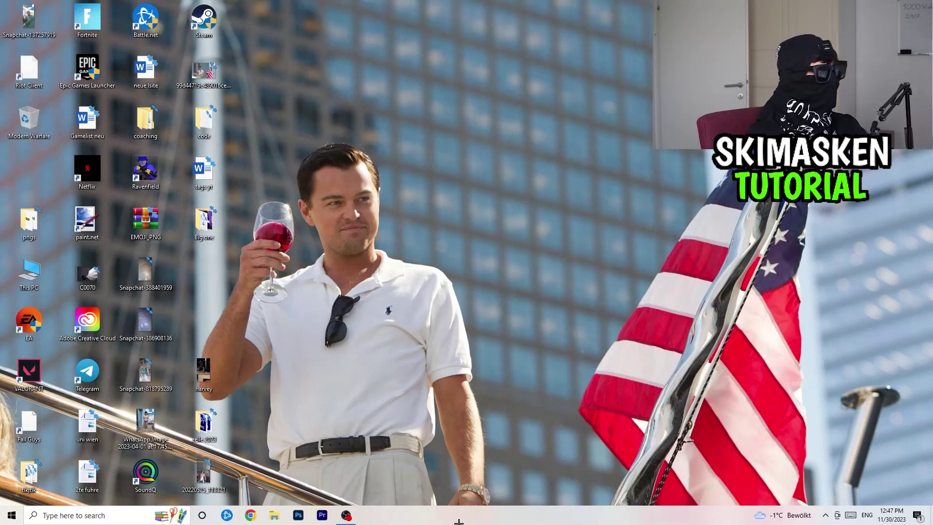
Open Task Manager maximized, sort the processes by CPU and GPU usage, and show the actions for Razer Synapse.
{"action": "right_click", "coordinate": [458, 521]}
{"action": "left_click", "coordinate": [500, 471]}
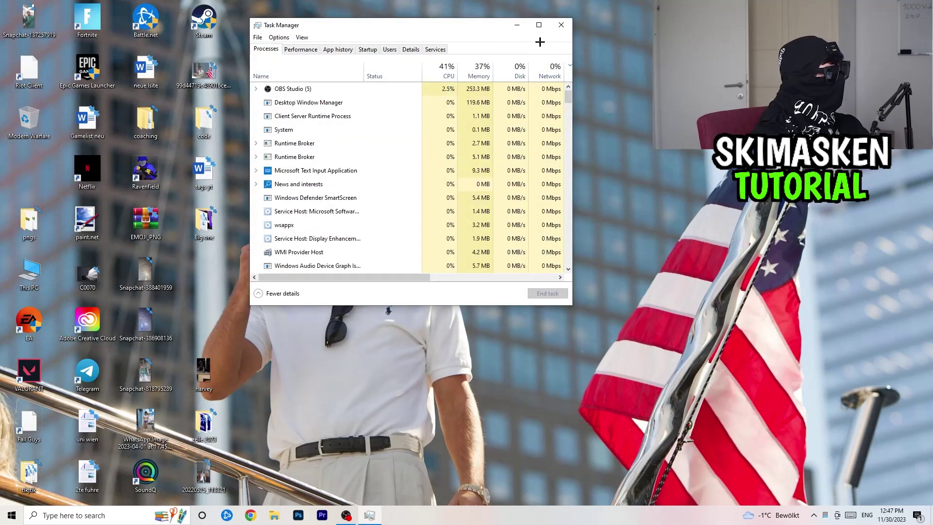
{"action": "left_click", "coordinate": [539, 26]}
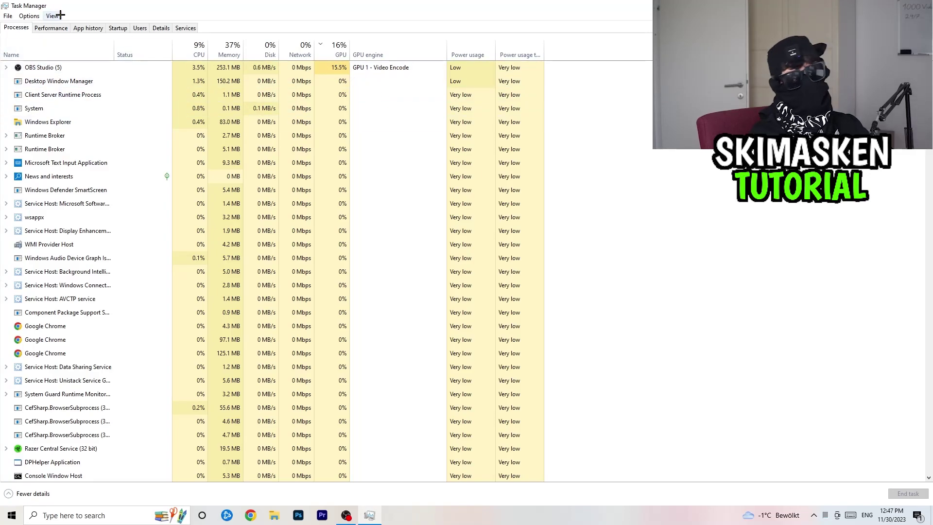
{"action": "left_click", "coordinate": [179, 47]}
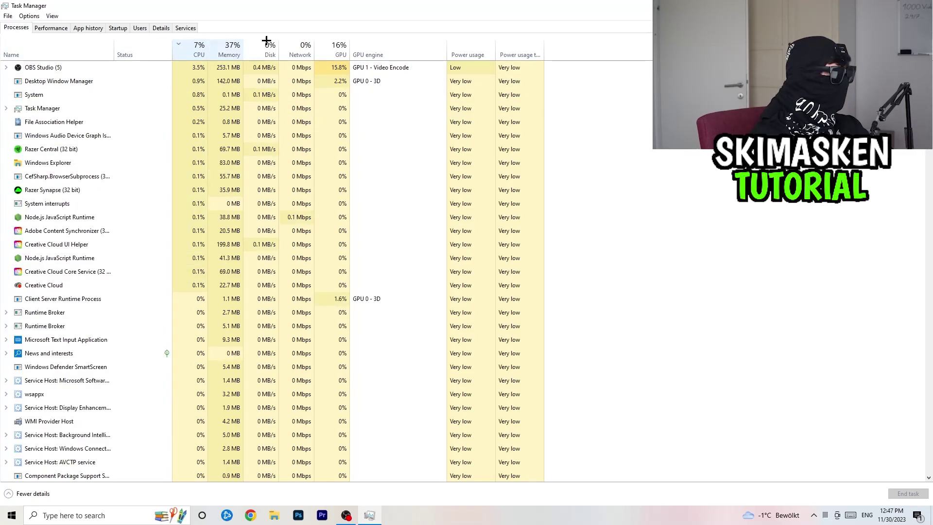
{"action": "left_click", "coordinate": [346, 47]}
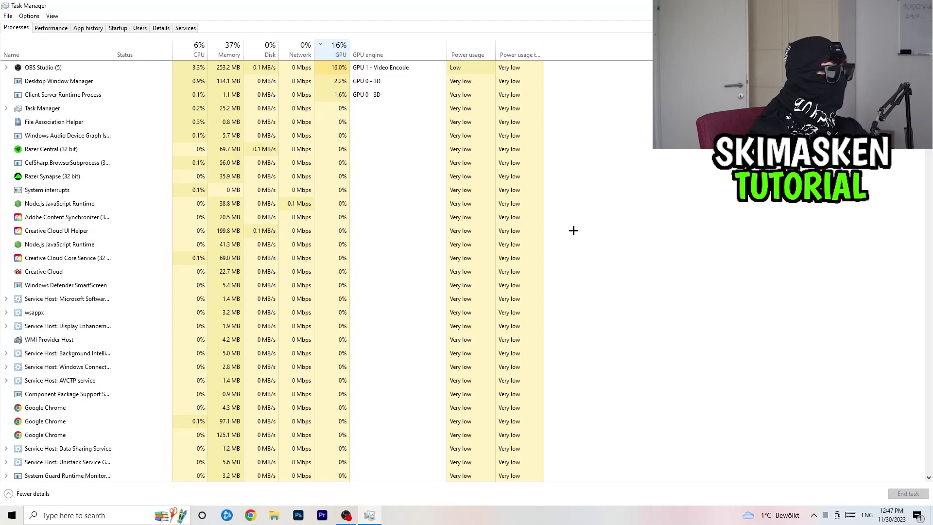
{"action": "right_click", "coordinate": [100, 174]}
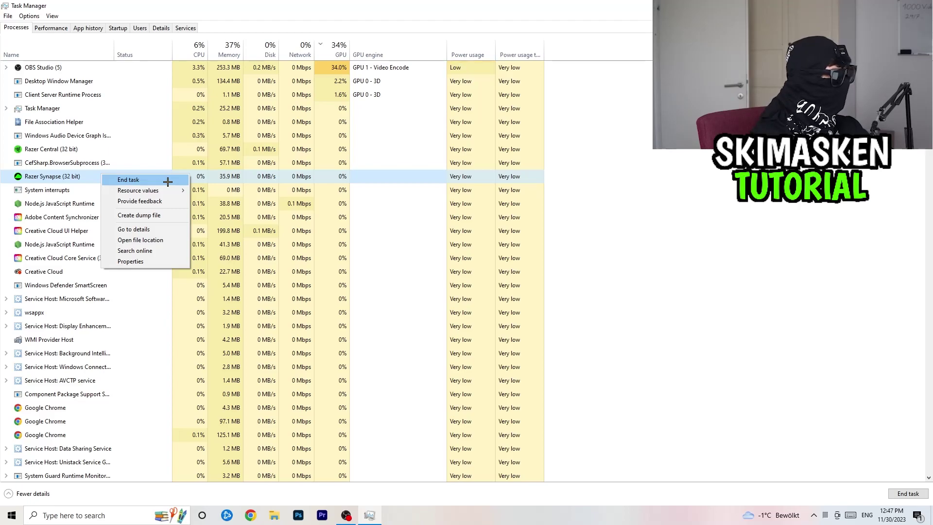
Try to set the priority of the chrome.exe process with PID 4696 to Above normal in the detailed process list.
{"action": "left_click", "coordinate": [159, 29]}
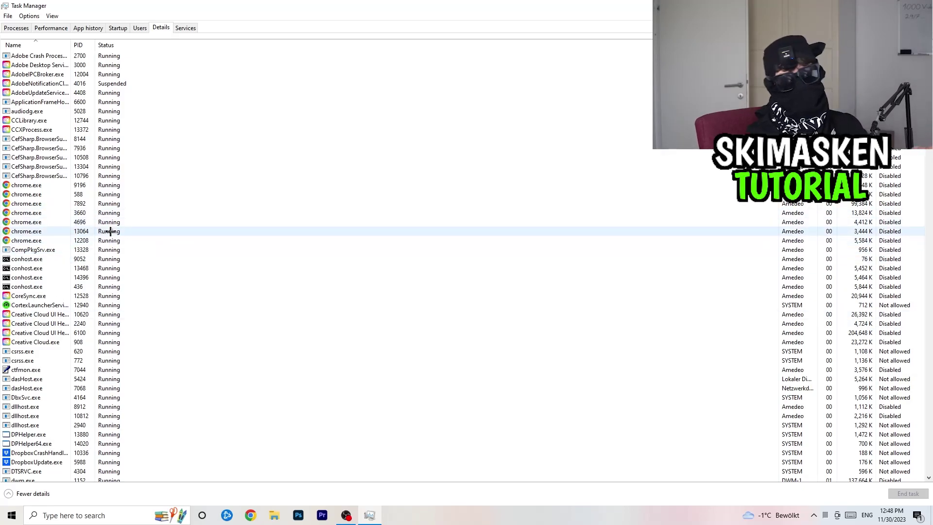
{"action": "right_click", "coordinate": [50, 222]}
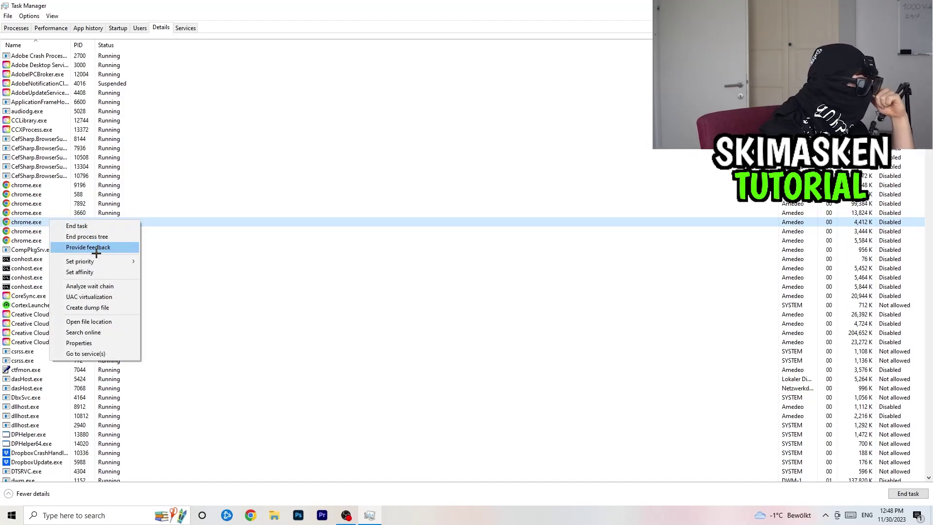
{"action": "mouse_move", "coordinate": [124, 260]}
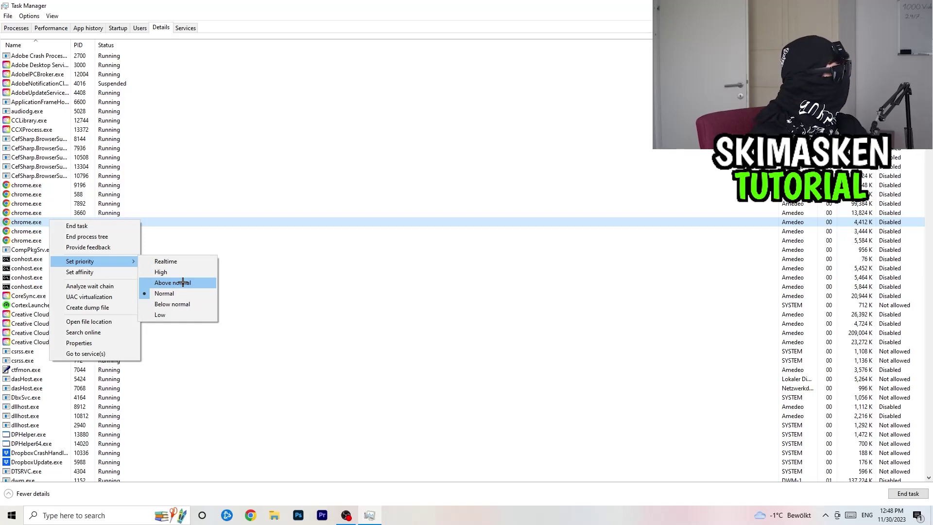
{"action": "left_click", "coordinate": [183, 282]}
{"action": "left_click", "coordinate": [383, 100]}
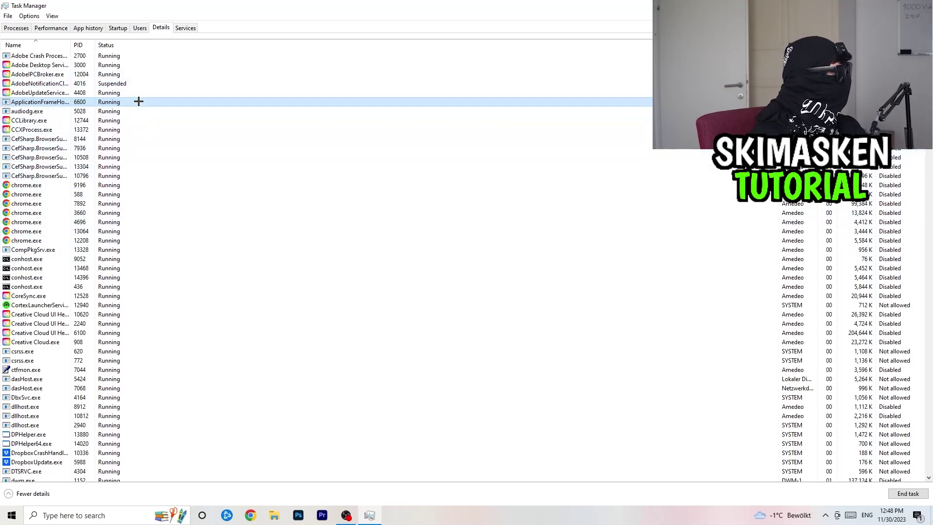
Review the list of startup apps with their status and startup impact, and close Task Manager.
{"action": "left_click", "coordinate": [117, 28]}
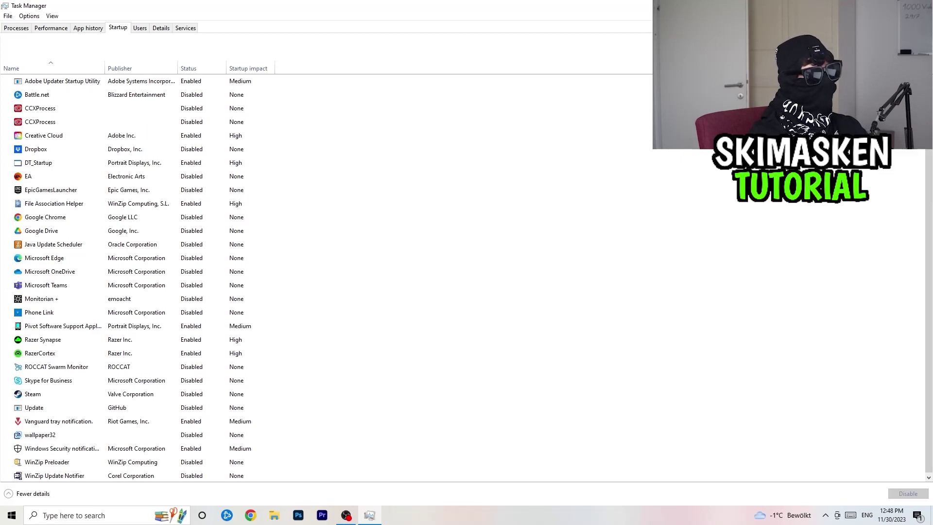
{"action": "key", "text": "alt+F4"}
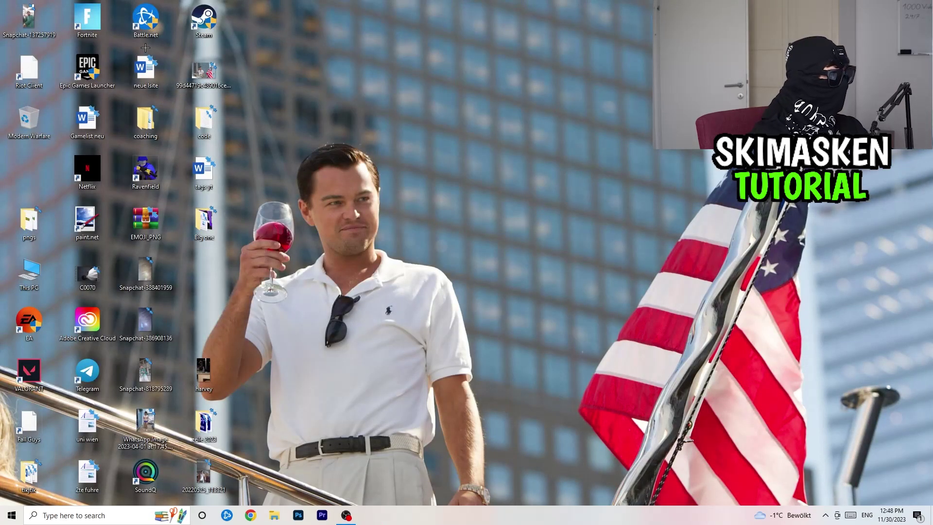
Move the Steam shortcut to an empty area of the desktop, and view its available actions, including Run as administrator, without choosing one.
{"action": "left_click_drag", "start_coordinate": [204, 20], "coordinate": [495, 171]}
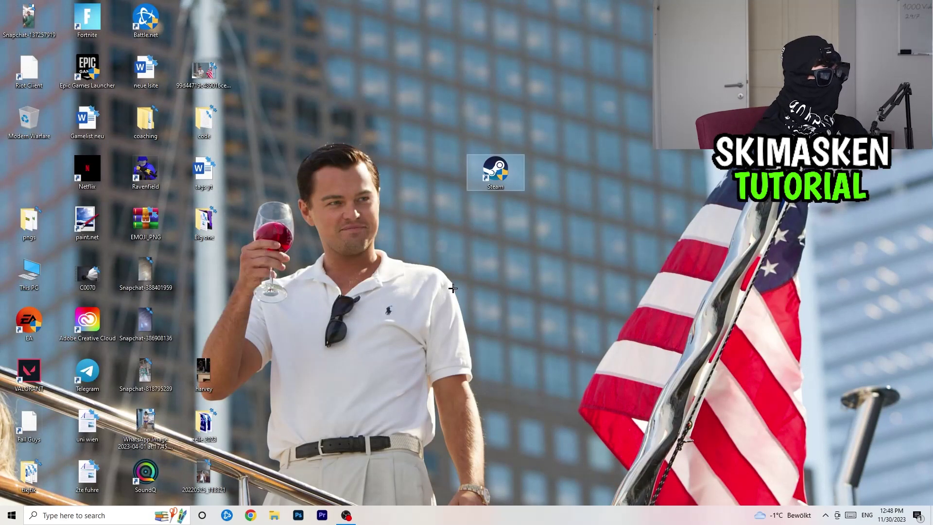
{"action": "right_click", "coordinate": [503, 176]}
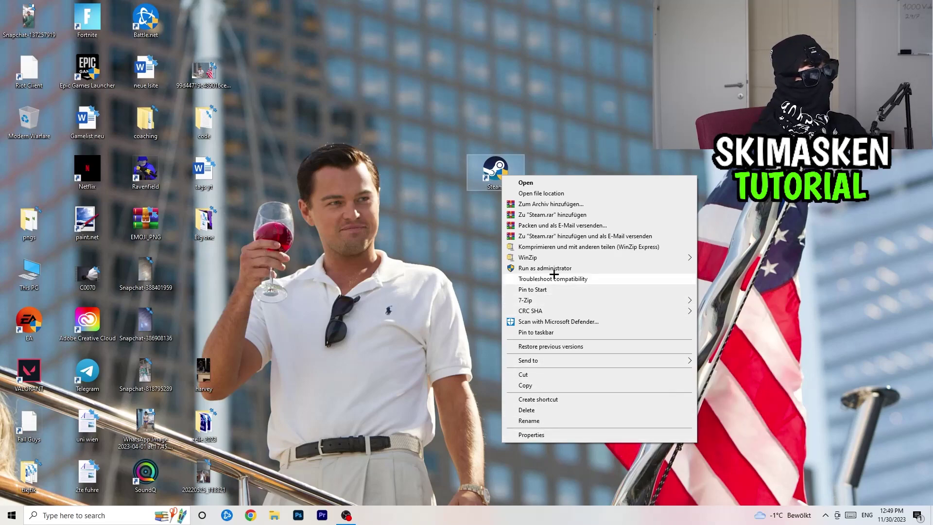
{"action": "left_click", "coordinate": [370, 200]}
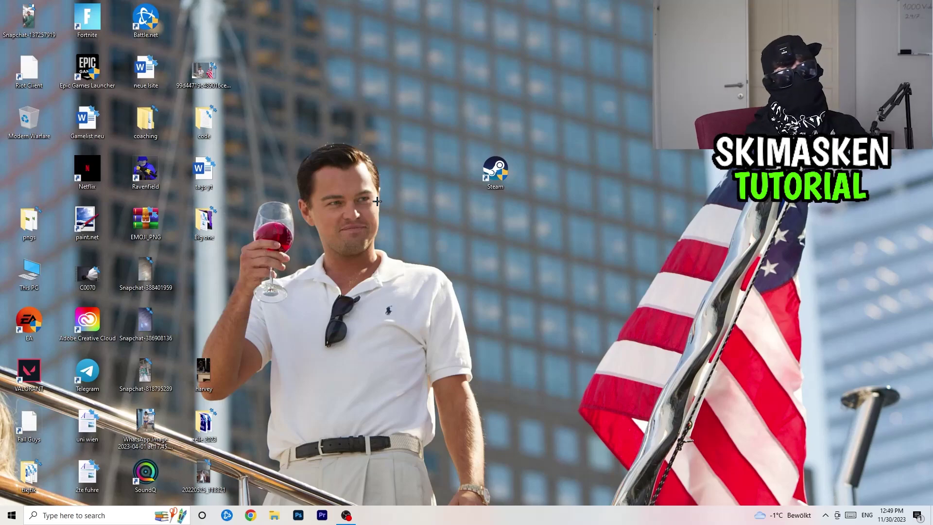
Open the Windows Update page under Update & Security in Windows Settings, check the update status, and close Settings.
{"action": "left_click", "coordinate": [12, 514]}
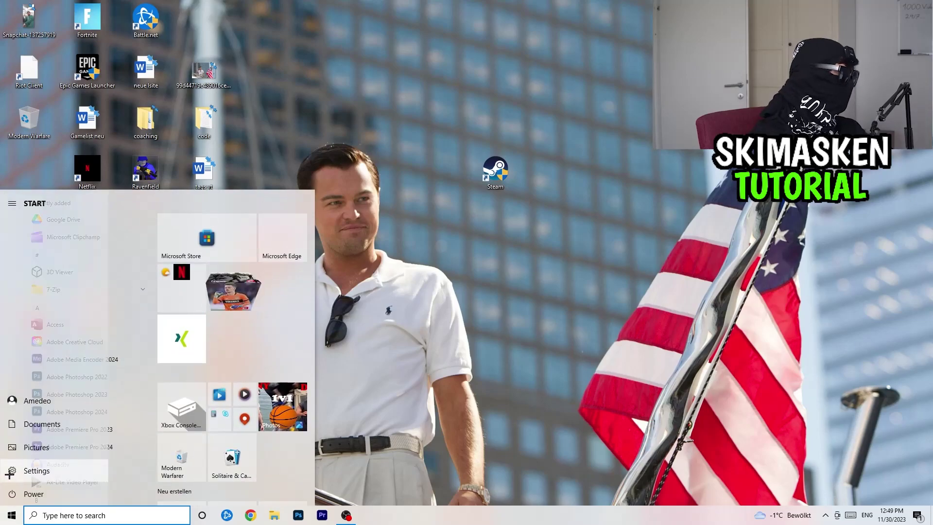
{"action": "left_click", "coordinate": [12, 469]}
{"action": "left_click", "coordinate": [441, 300]}
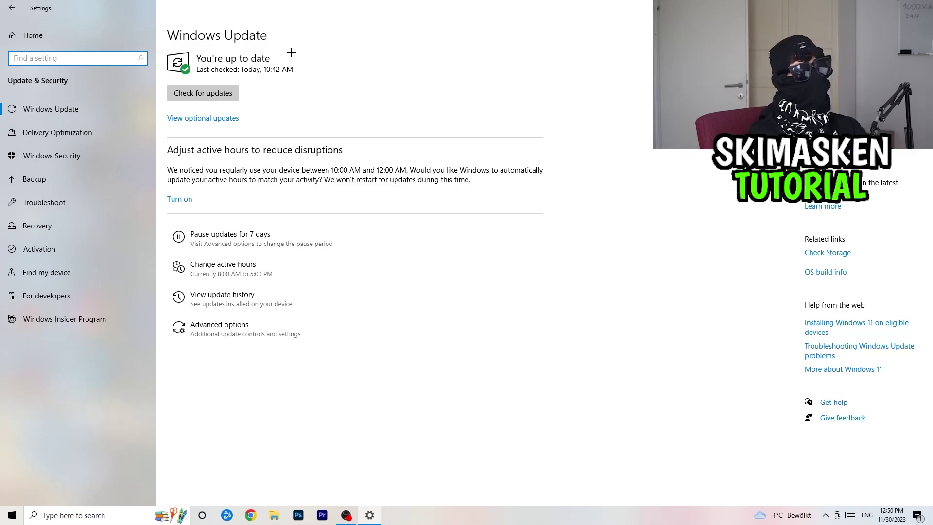
{"action": "key", "text": "alt+F4"}
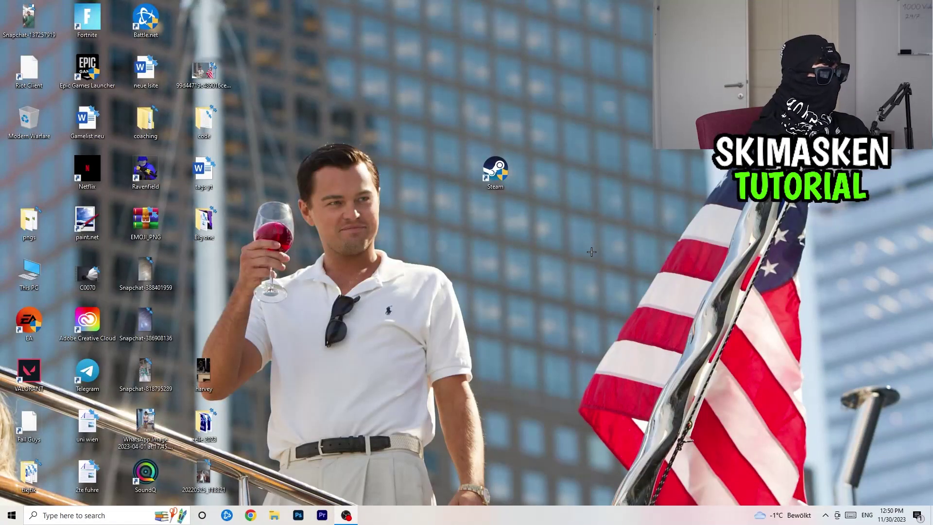